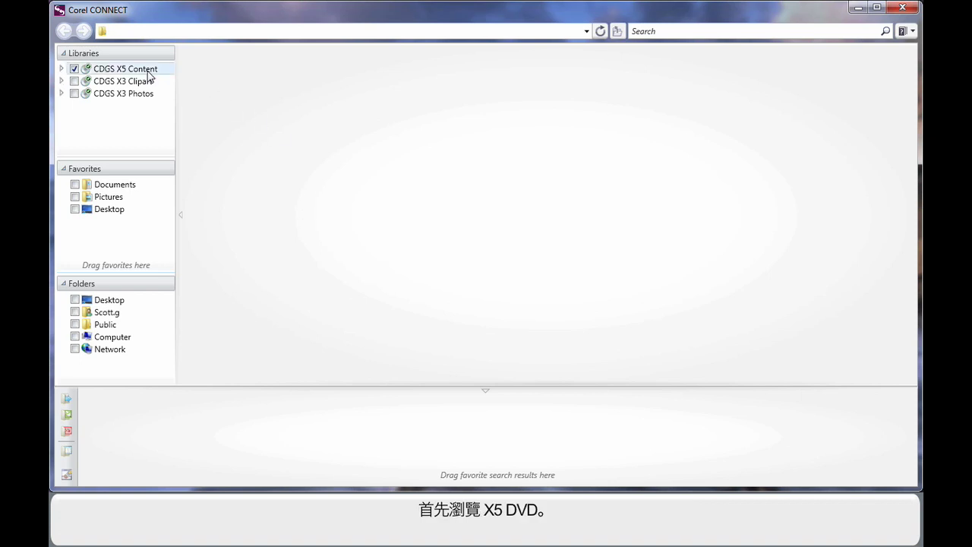
- Expand the CDGS X5 Content library in the Libraries panel to show Clipart, Photos and Objects
left_click(62, 69)
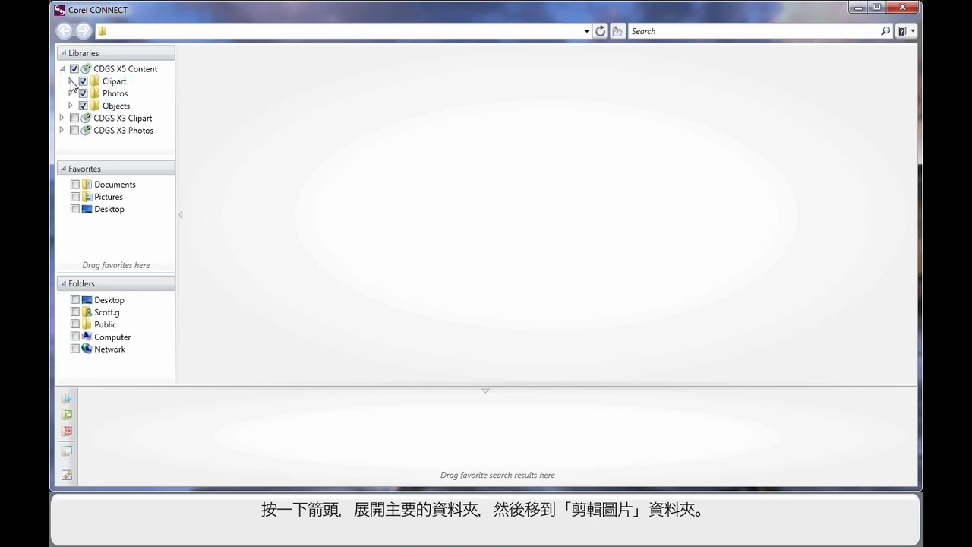
- Open Clipart > Animals > Birds, select eagle CGS00367, and enlarge thumbnails to show full file names
left_click(71, 80)
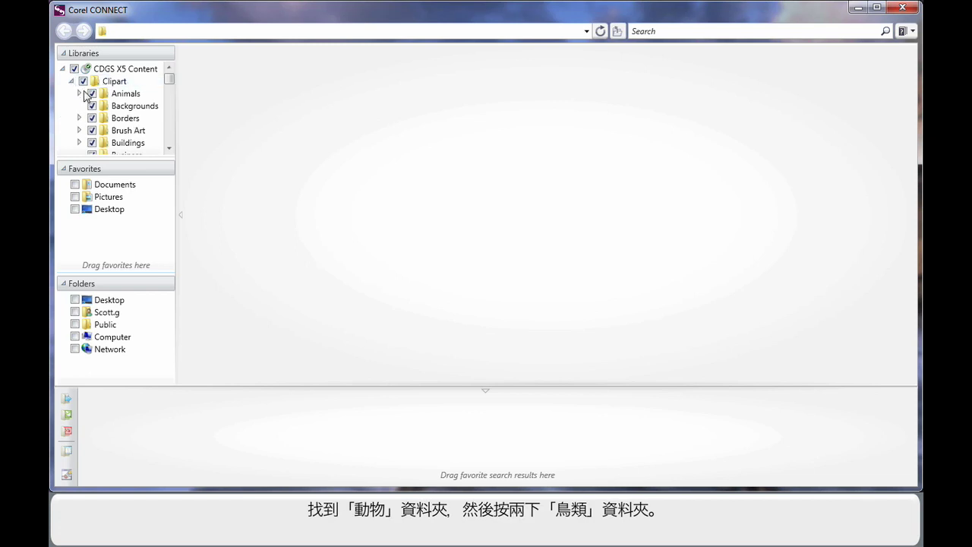
left_click(78, 93)
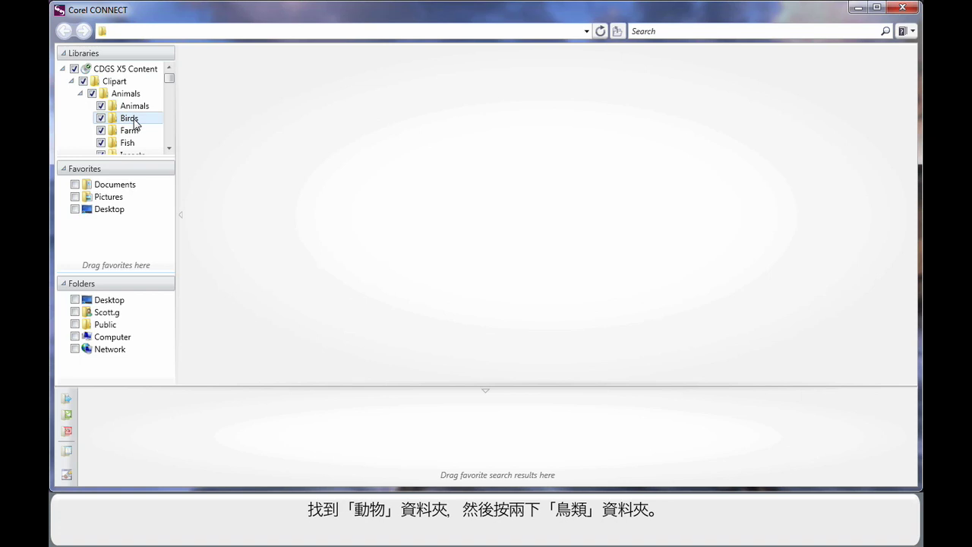
double_click(129, 119)
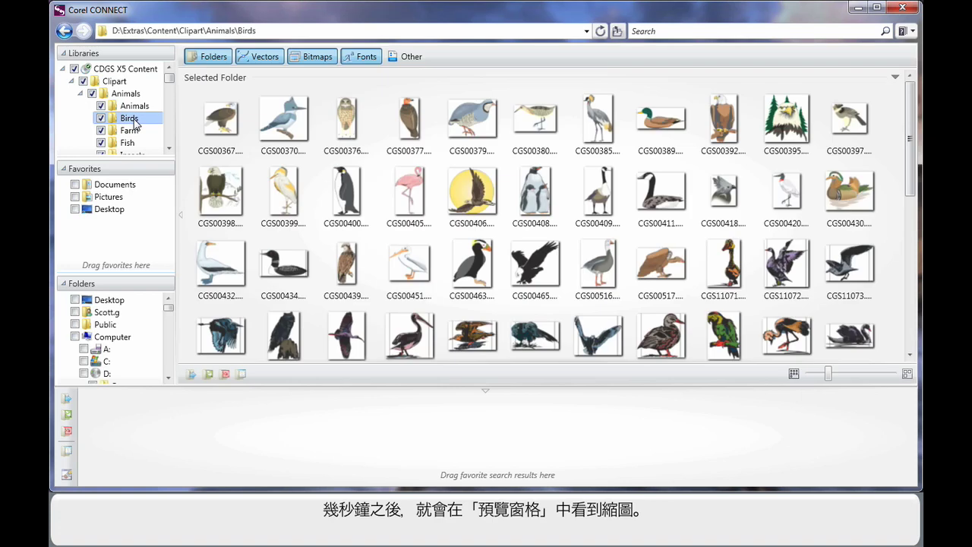
left_click(194, 116)
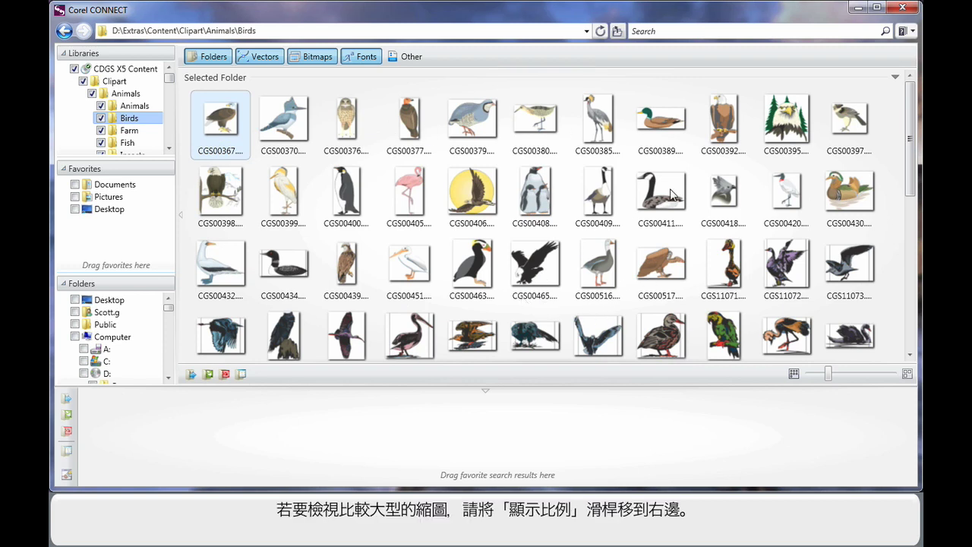
left_click_drag(828, 373, 862, 375)
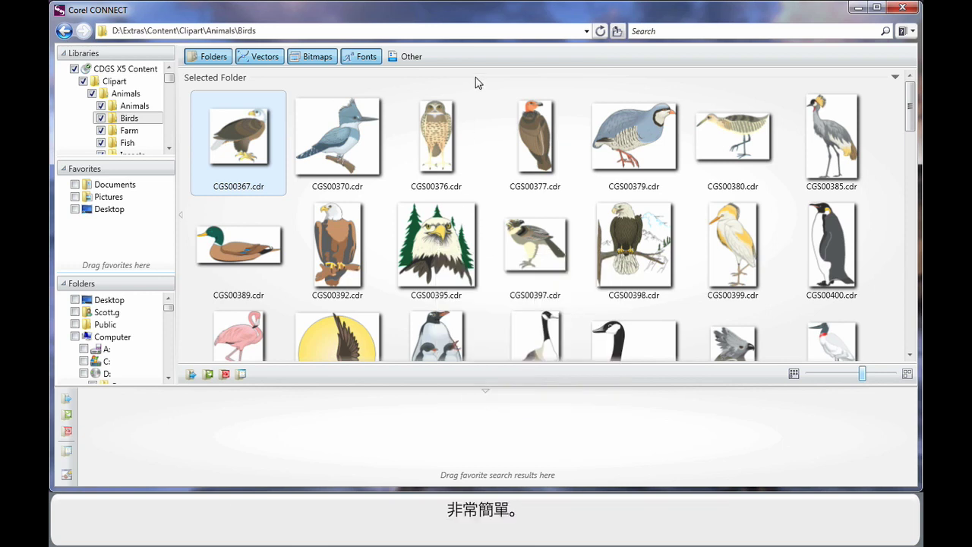
left_click(71, 81)
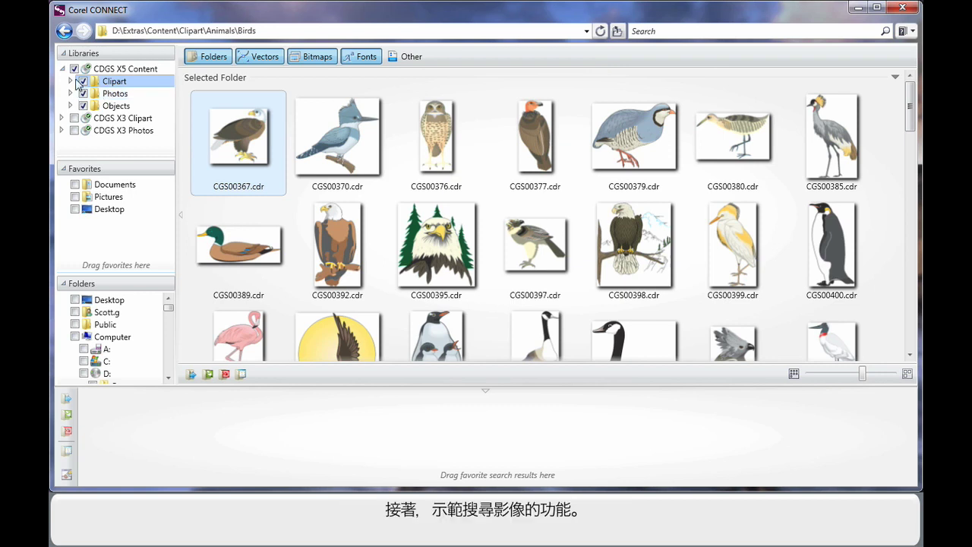
- Collapse CDGS X5 Content and enter 'landscape' as the search term, with folders included
left_click(62, 69)
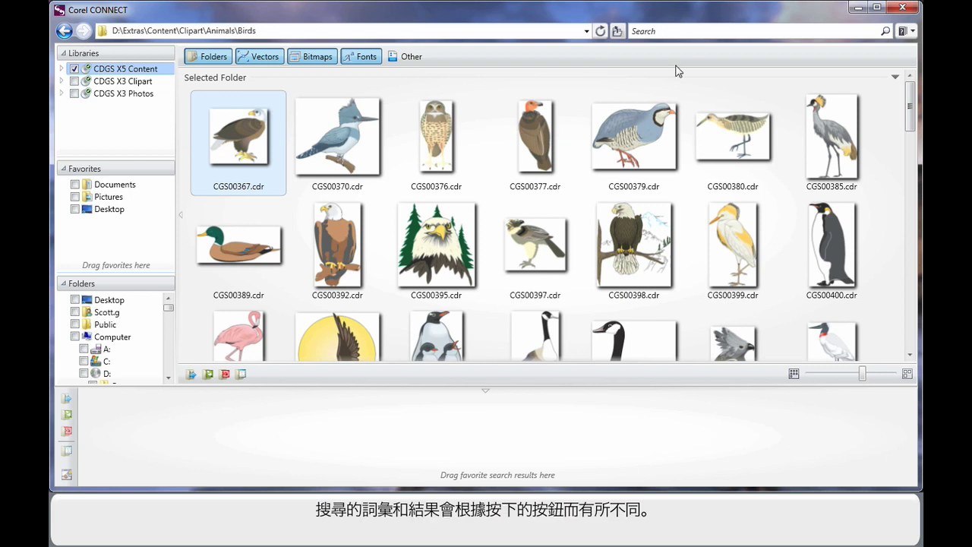
left_click(673, 32)
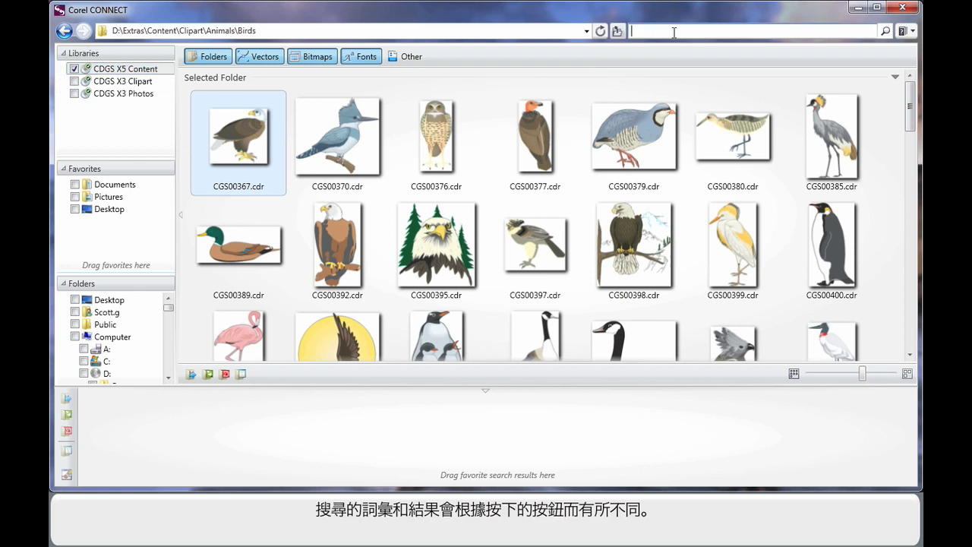
type("landscap")
type("e")
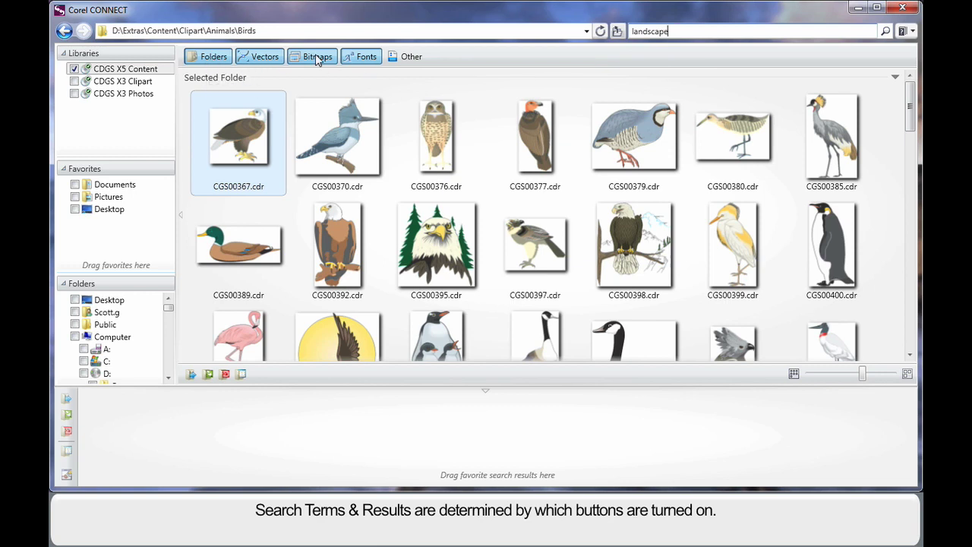
left_click(207, 61)
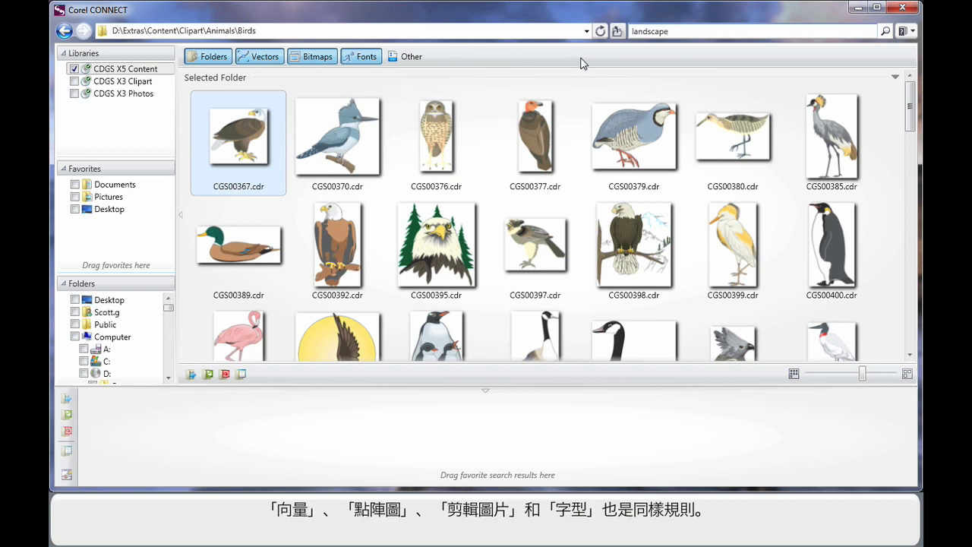
- Run the landscape search and drag photo PH00632.jpg into the tray
left_click(885, 32)
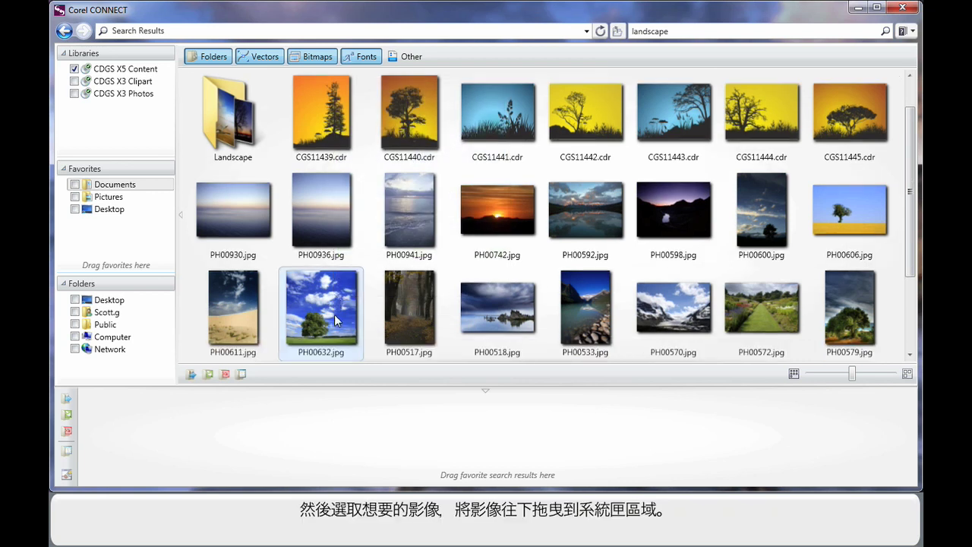
mouse_move(330, 322)
left_mouse_down()
mouse_move(189, 434)
mouse_move(163, 421)
left_mouse_up()
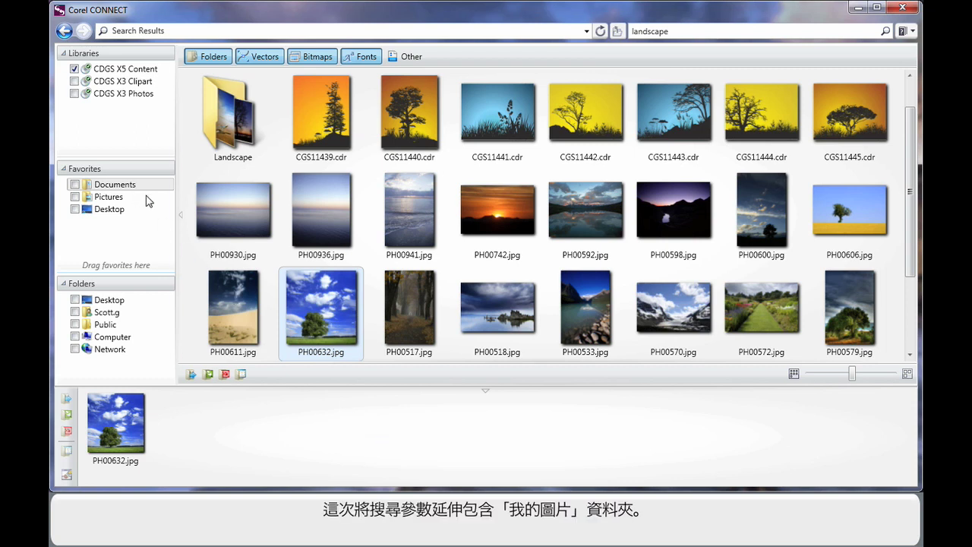
- Include the Pictures folder and search for 'butterfly'
left_click(74, 197)
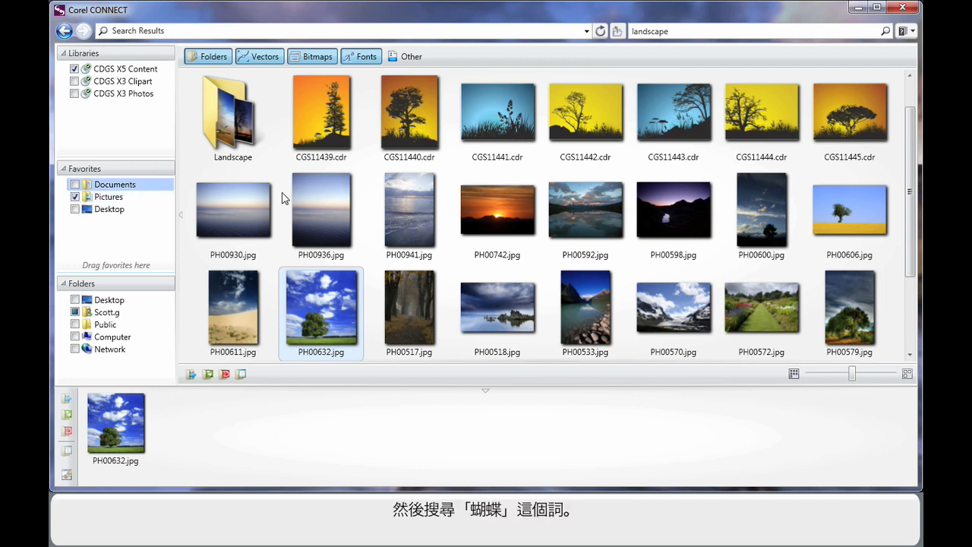
left_click_drag(688, 32, 623, 38)
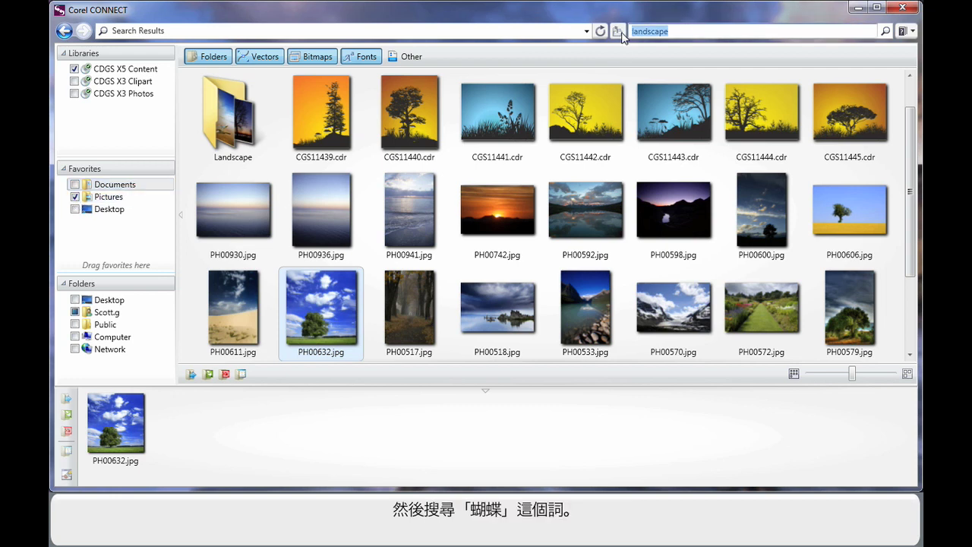
type("butterfly")
key("Return")
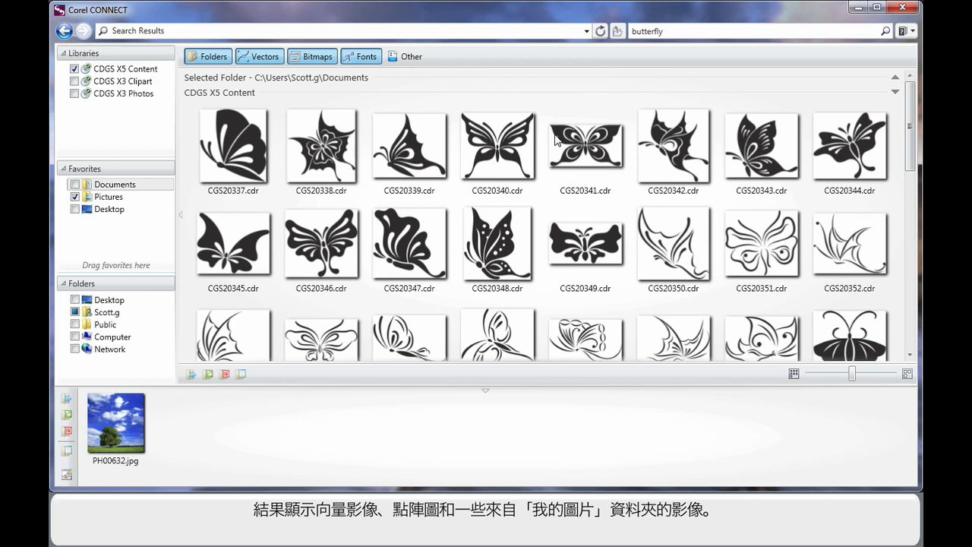
- Scroll the butterfly results and drag the blue butterfly CGS12150 into the tray
mouse_move(911, 135)
left_mouse_down()
mouse_move(916, 164)
mouse_move(866, 294)
left_mouse_up()
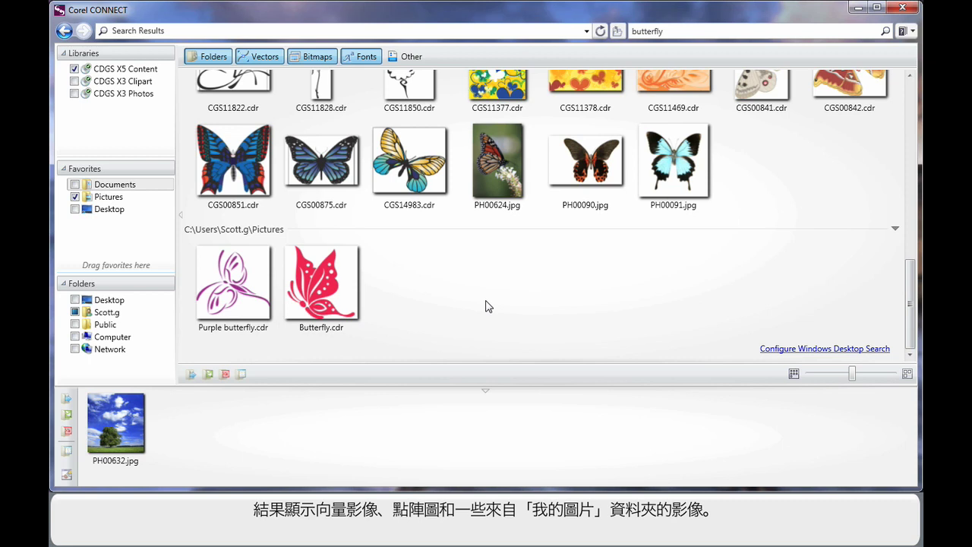
left_click_drag(911, 305, 911, 280)
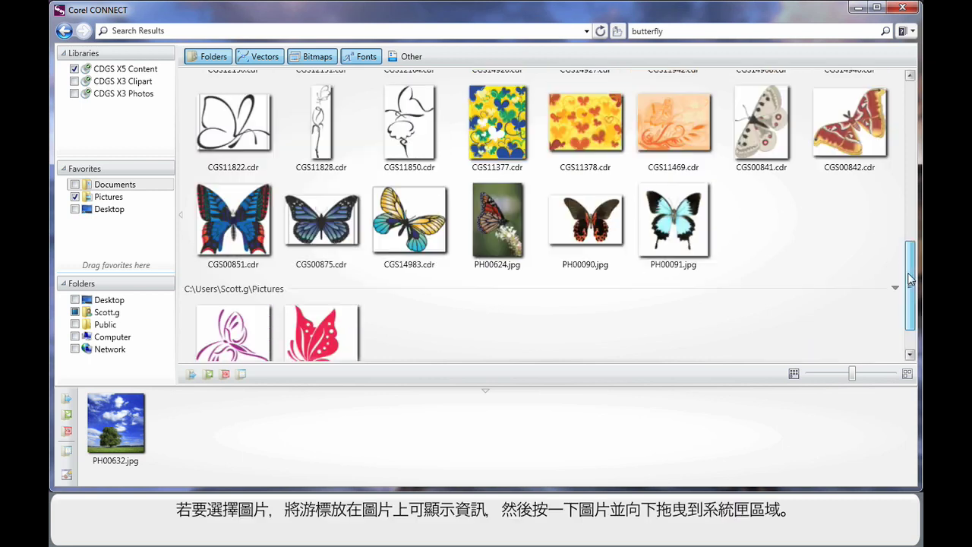
scroll(885, 195, "up", 10)
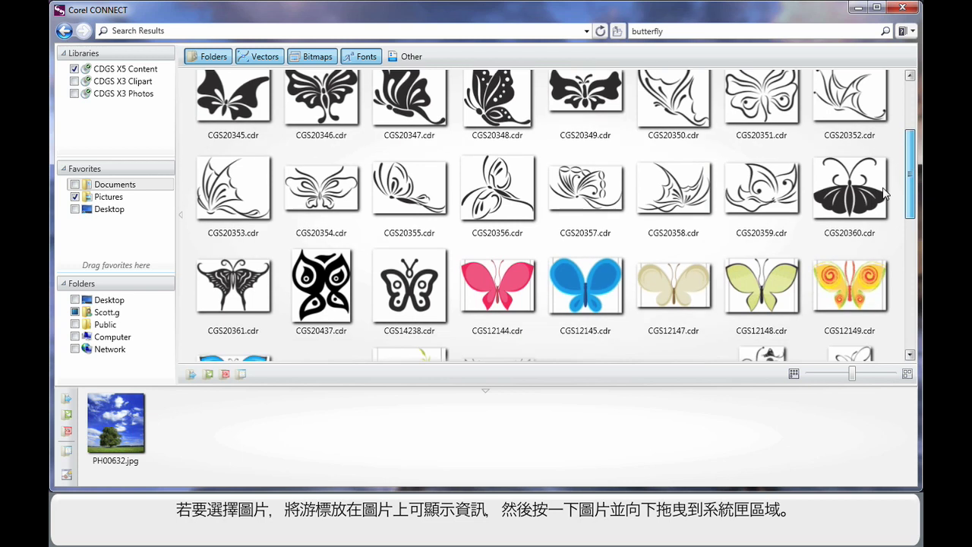
scroll(886, 195, "down", 3)
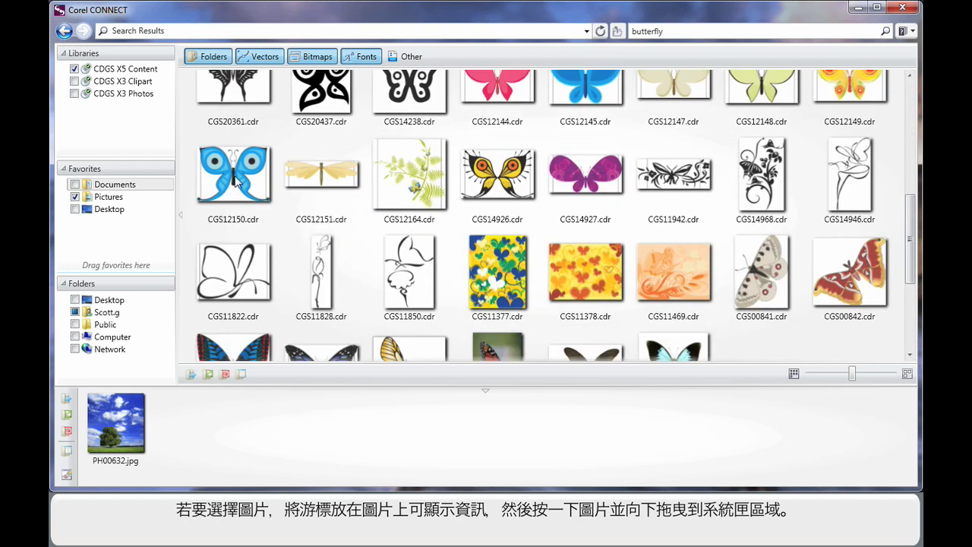
mouse_move(233, 170)
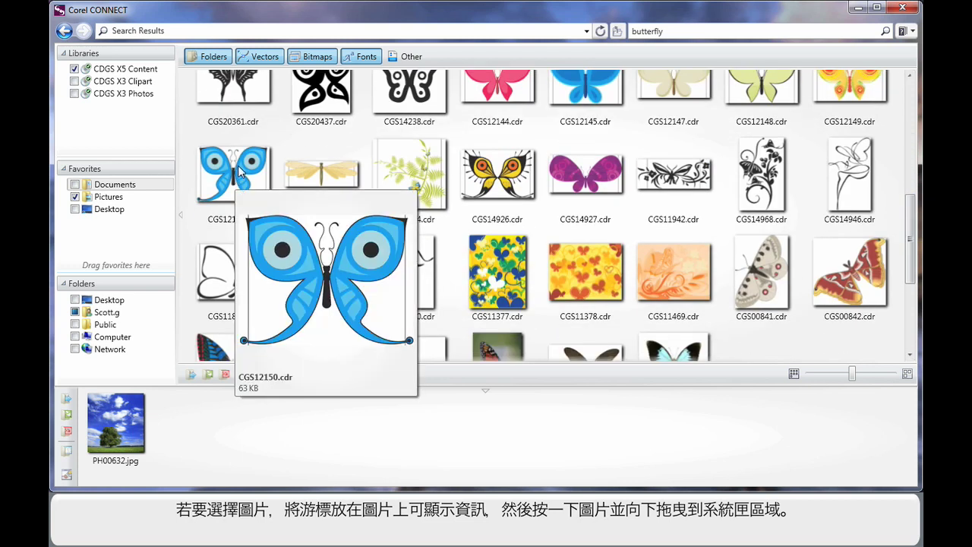
mouse_move(238, 163)
left_mouse_down()
mouse_move(220, 391)
mouse_move(207, 412)
left_mouse_up()
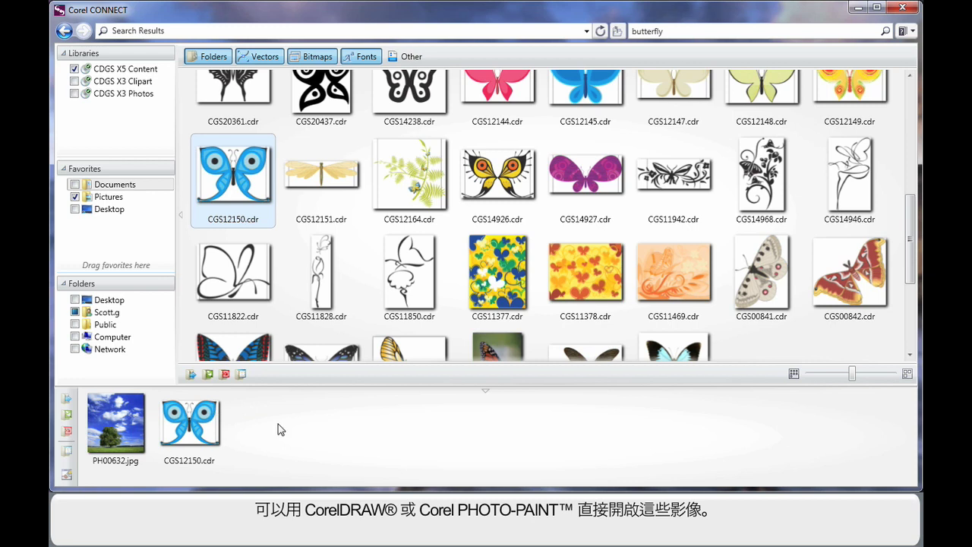
- Select PH00632.jpg in the tray, view and close its source folder, then open it in PHOTO-PAINT
left_click(131, 419)
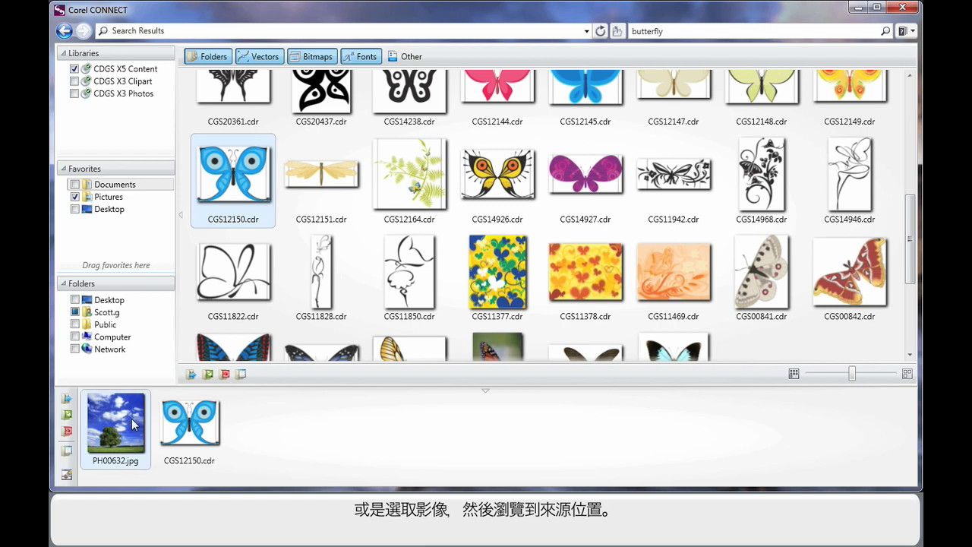
left_click(66, 453)
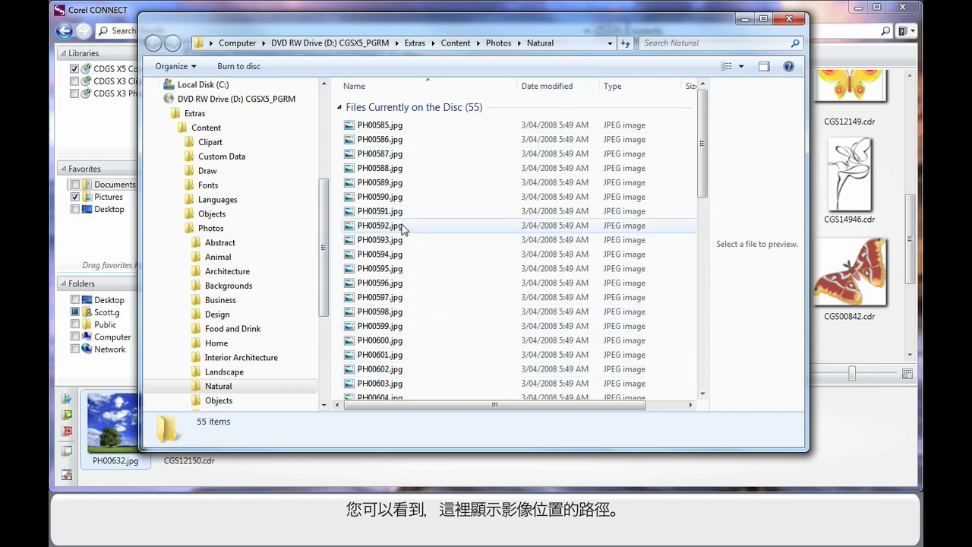
left_click(789, 18)
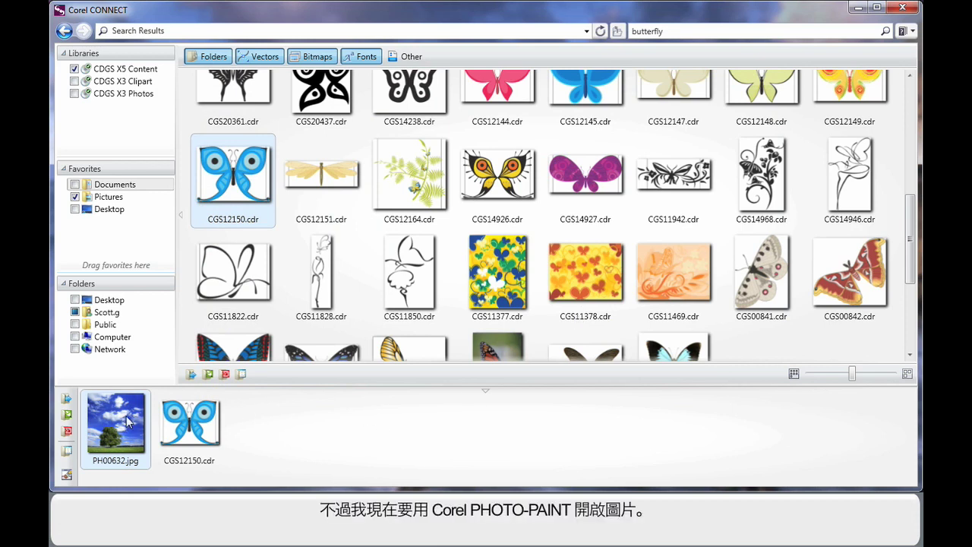
left_click(67, 432)
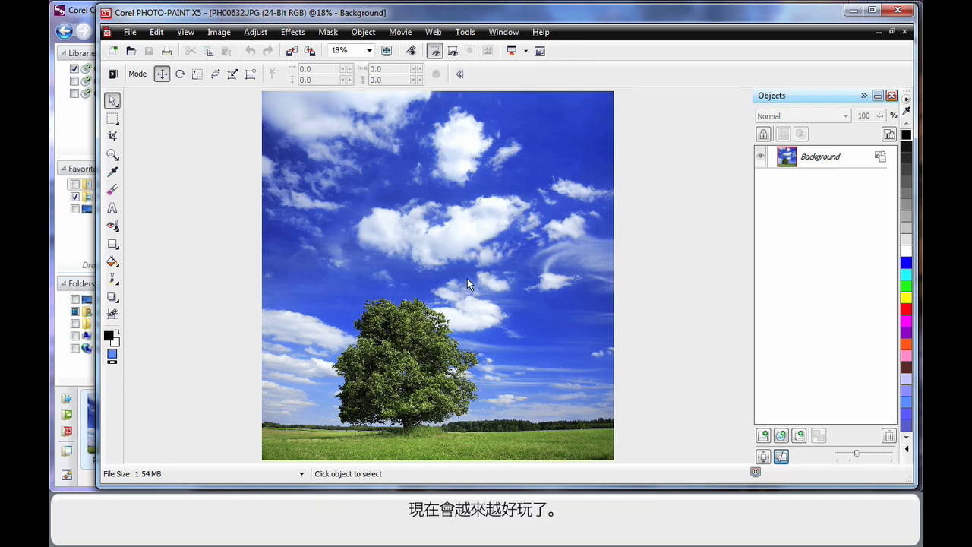
- Show the Connect docker via Window > Dockers > Connect, displaying the shared tray
left_click(503, 32)
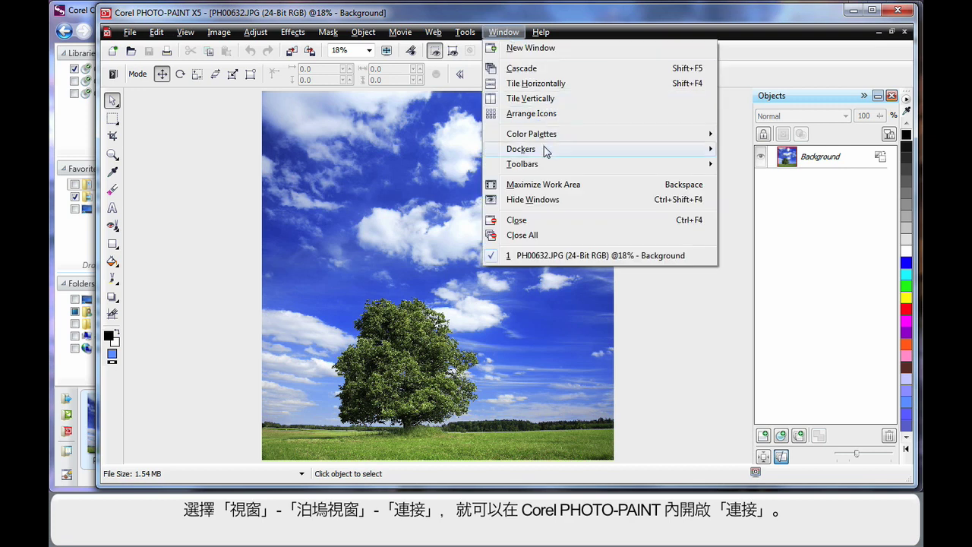
mouse_move(521, 149)
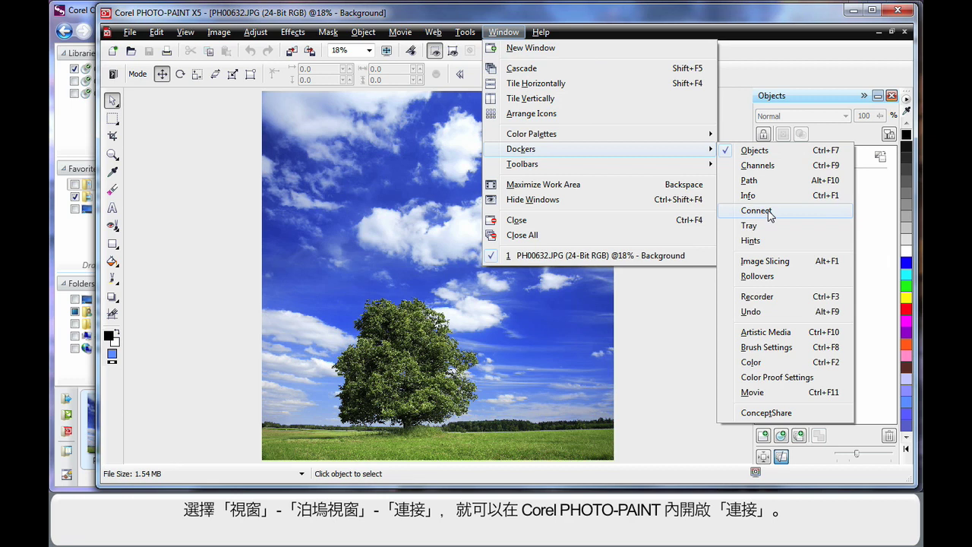
left_click(770, 216)
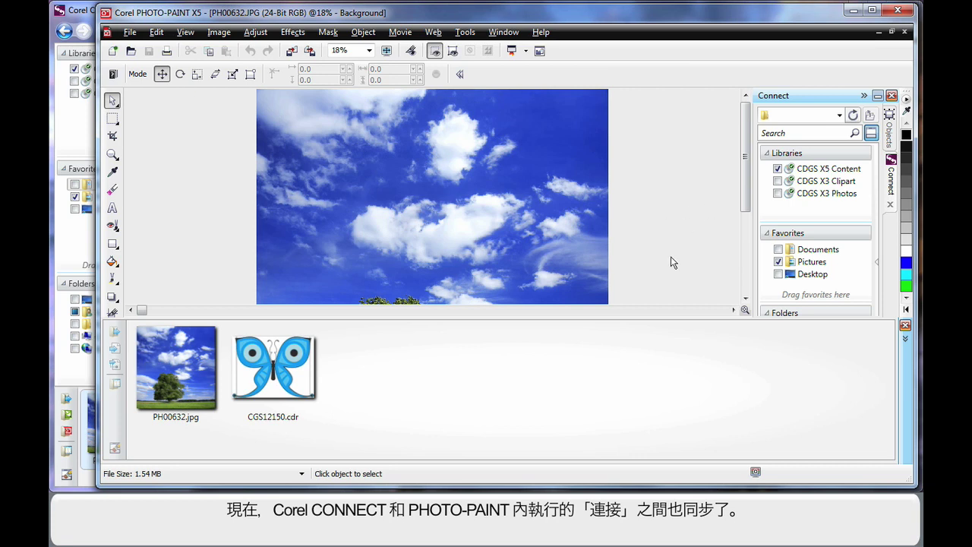
- Search the Connect docker for 'bird' clipart
left_click(802, 132)
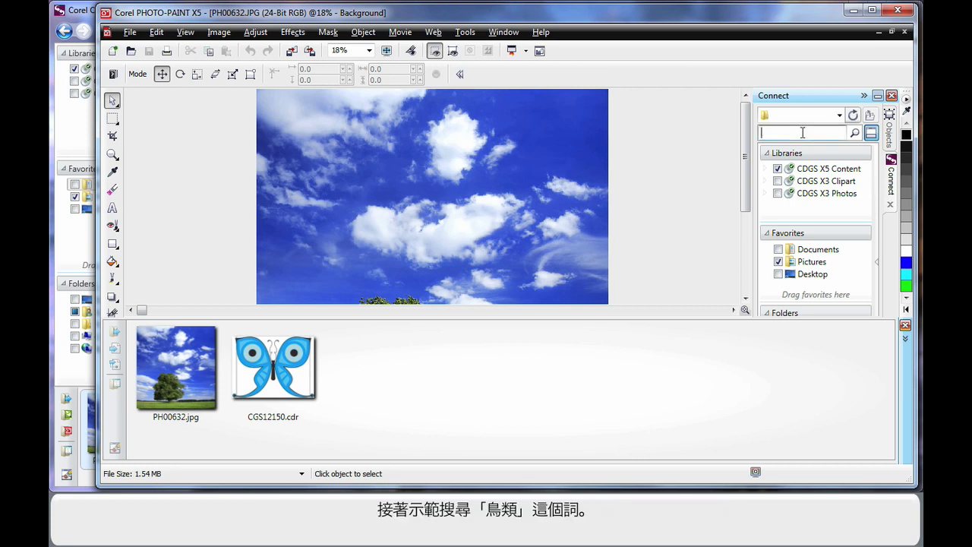
type("bird")
key("Return")
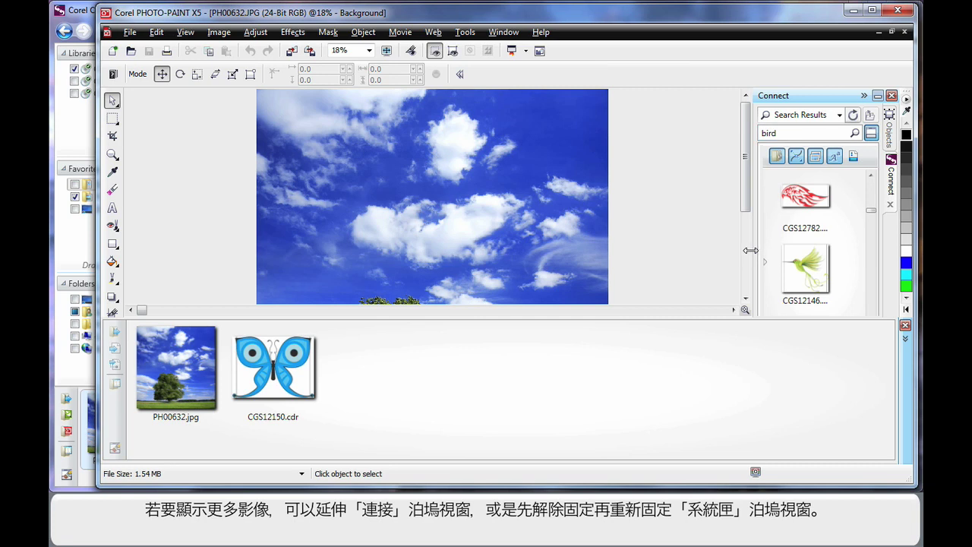
- Widen the Connect panel and dock the tray separately on the left beside the photo
left_click_drag(754, 250, 625, 250)
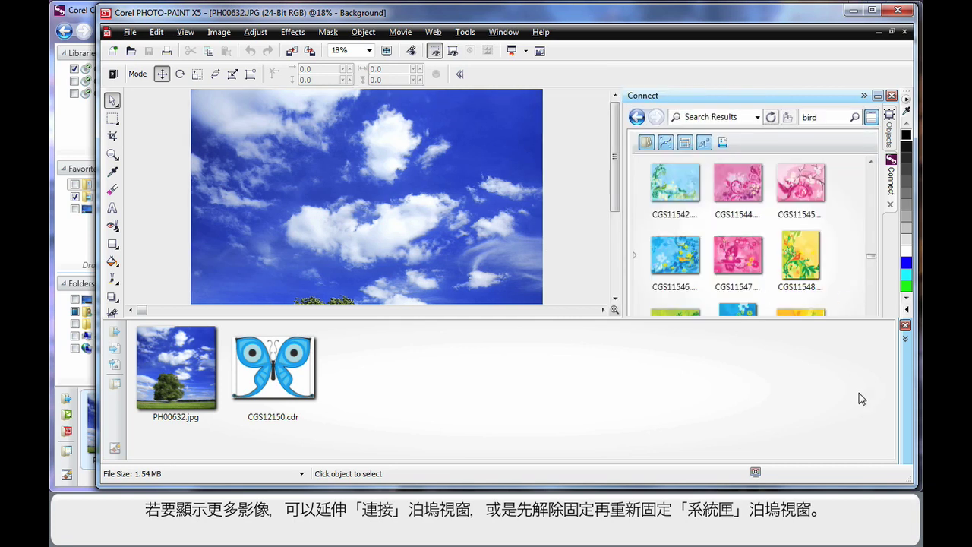
mouse_move(908, 391)
left_mouse_down()
mouse_move(137, 198)
mouse_move(126, 212)
left_mouse_up()
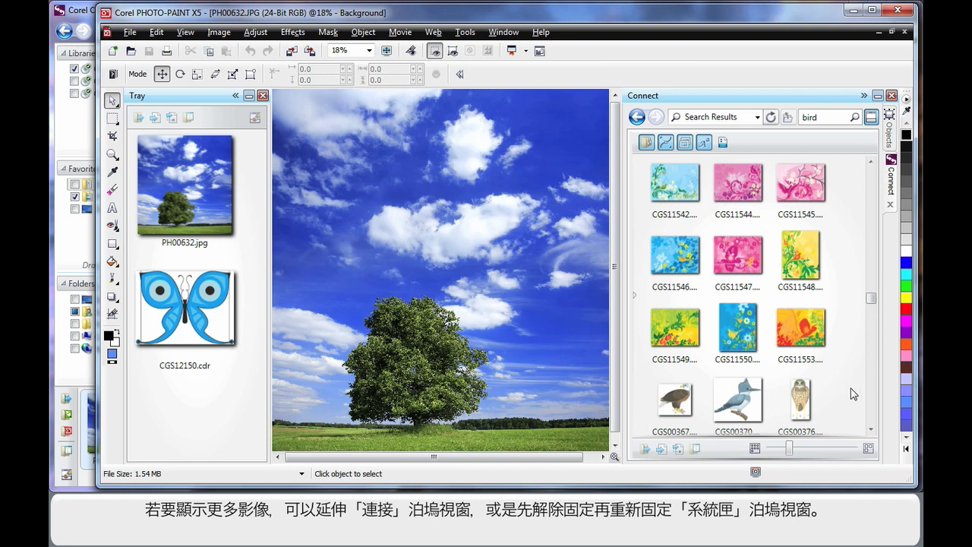
left_click_drag(870, 301, 872, 319)
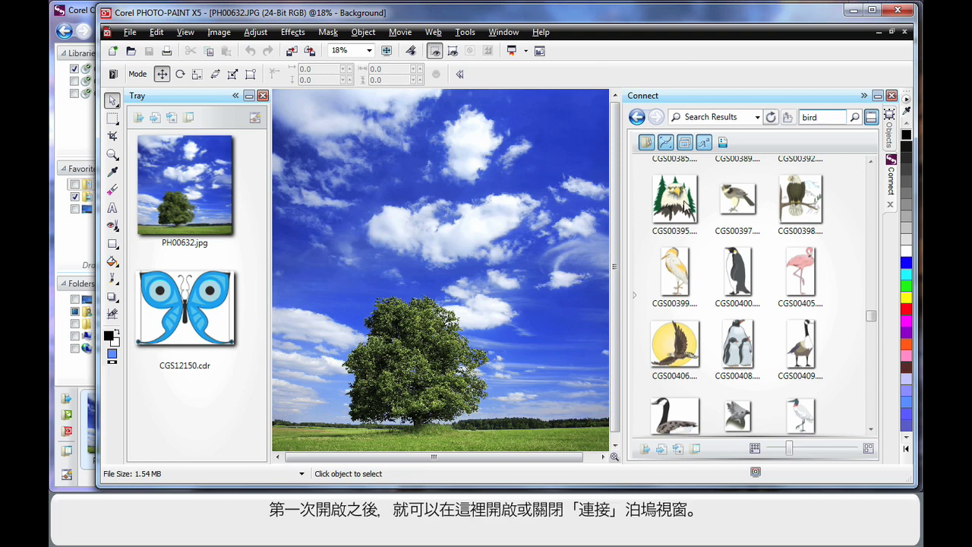
- Scroll the Connect results and drag green floral clipart CGS11539.cdr into the tray docker
left_click(871, 118)
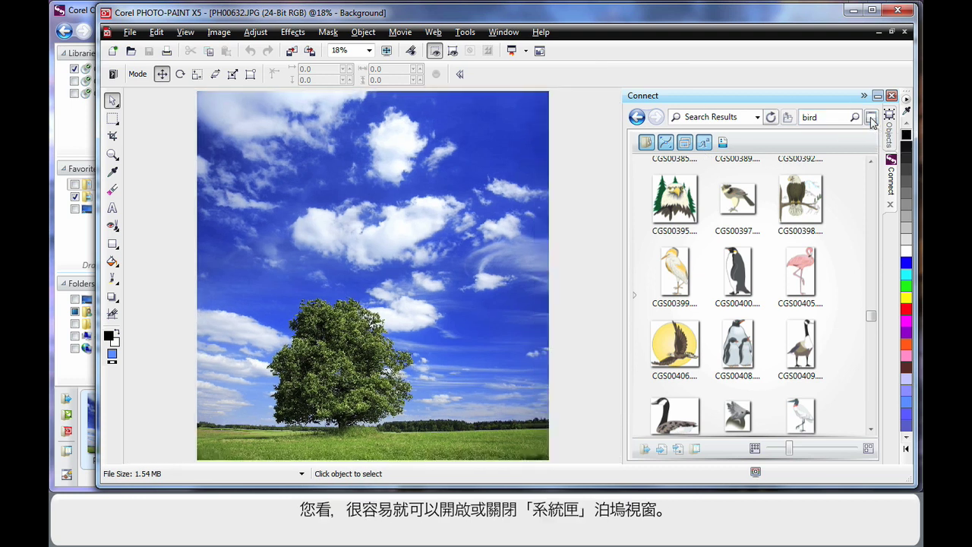
left_click(871, 119)
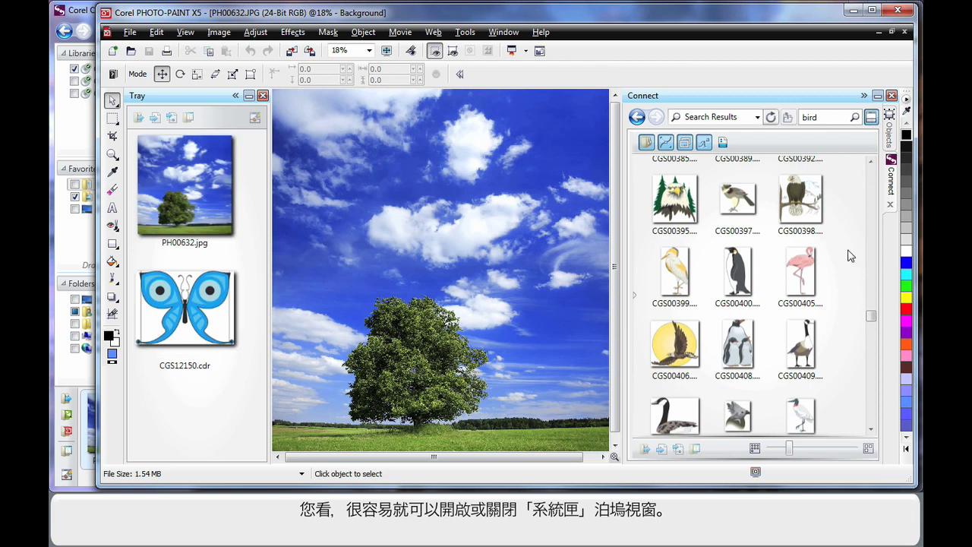
scroll(871, 323, "down", 3)
scroll(871, 323, "down", 3)
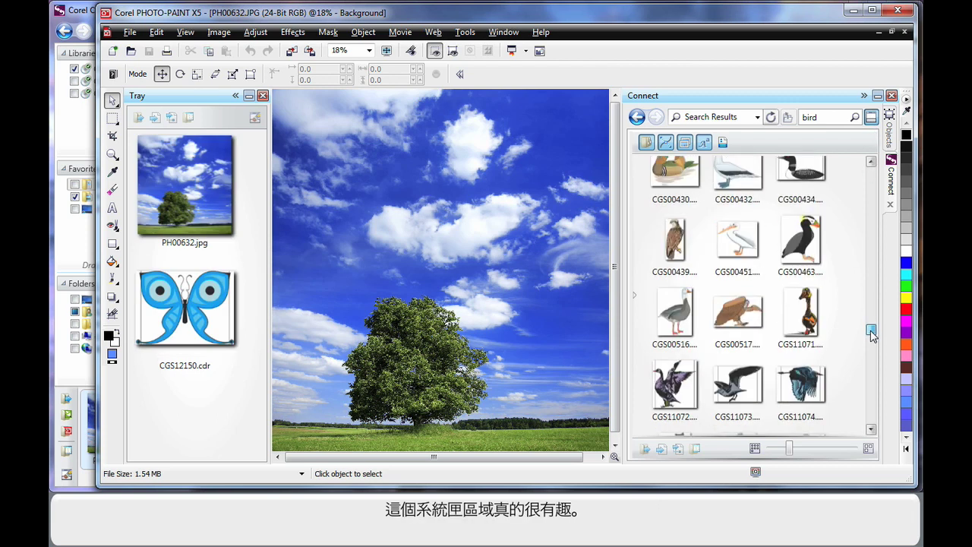
scroll(871, 323, "down", 5)
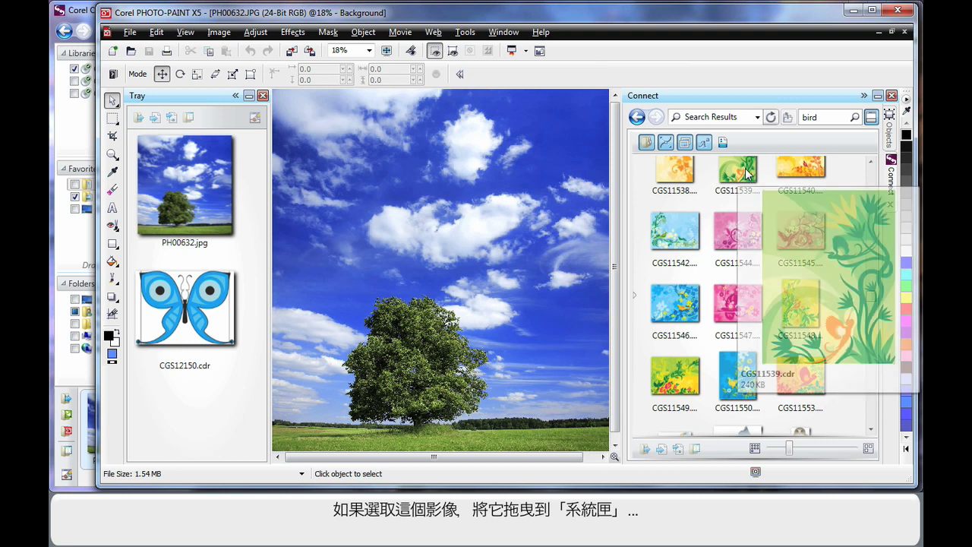
left_click_drag(744, 172, 193, 404)
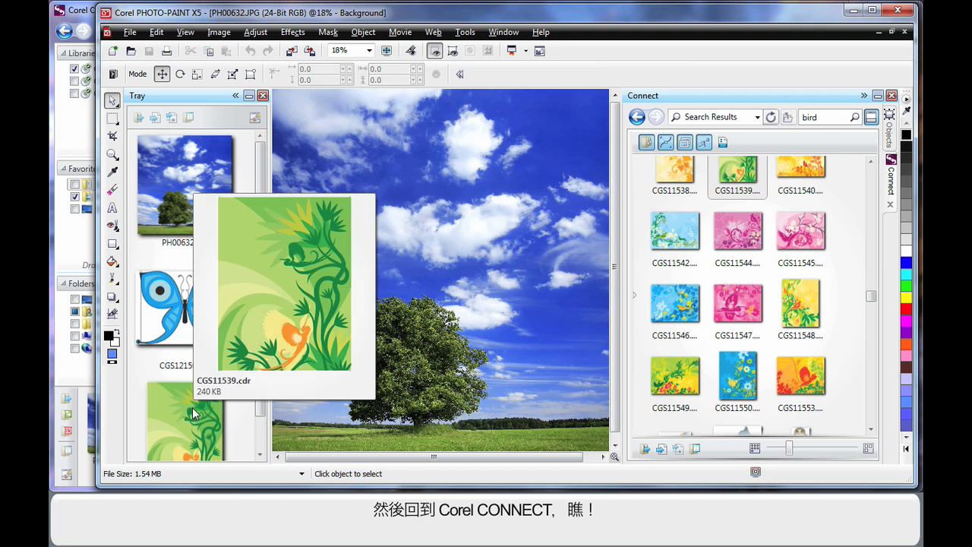
- Switch back to Corel CONNECT, then select and deselect the blue butterfly in the tray
left_click(85, 15)
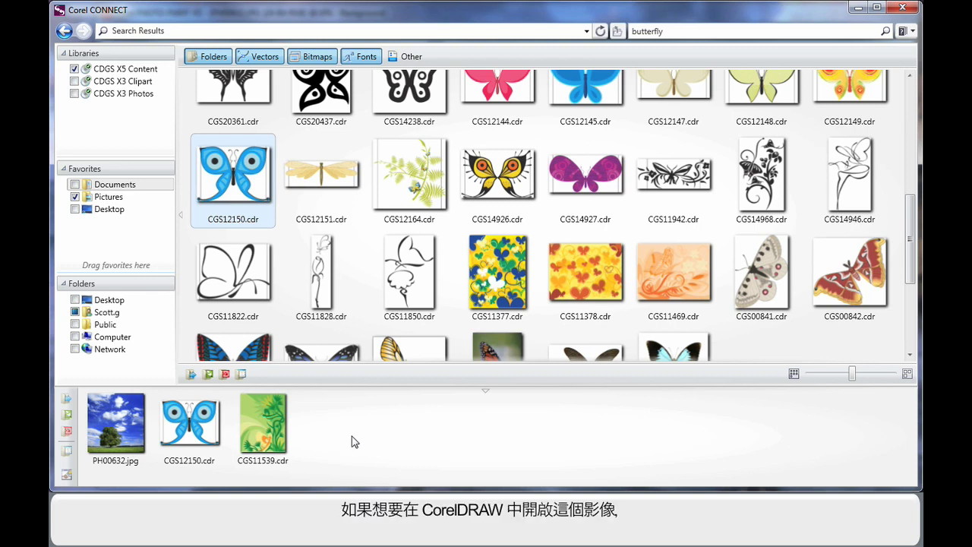
left_click(199, 429)
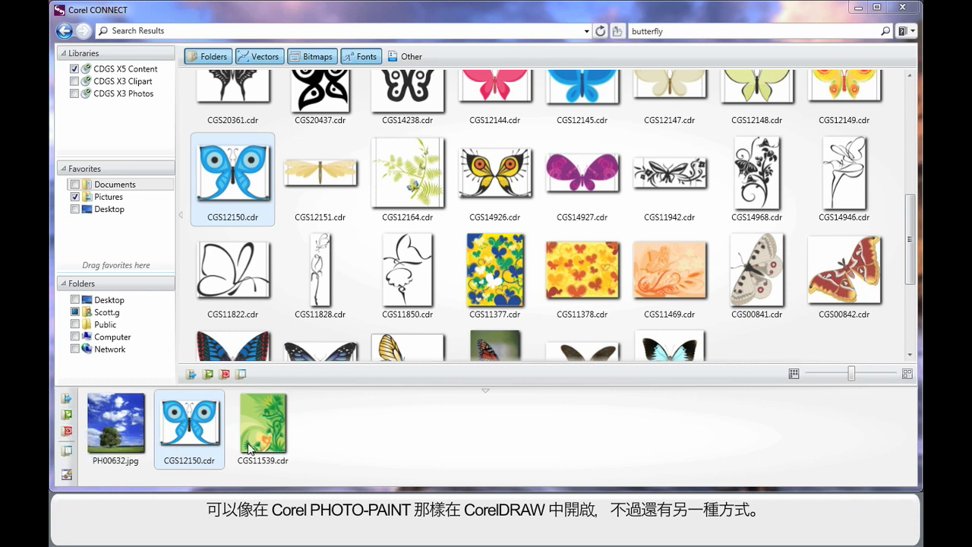
left_click(190, 480)
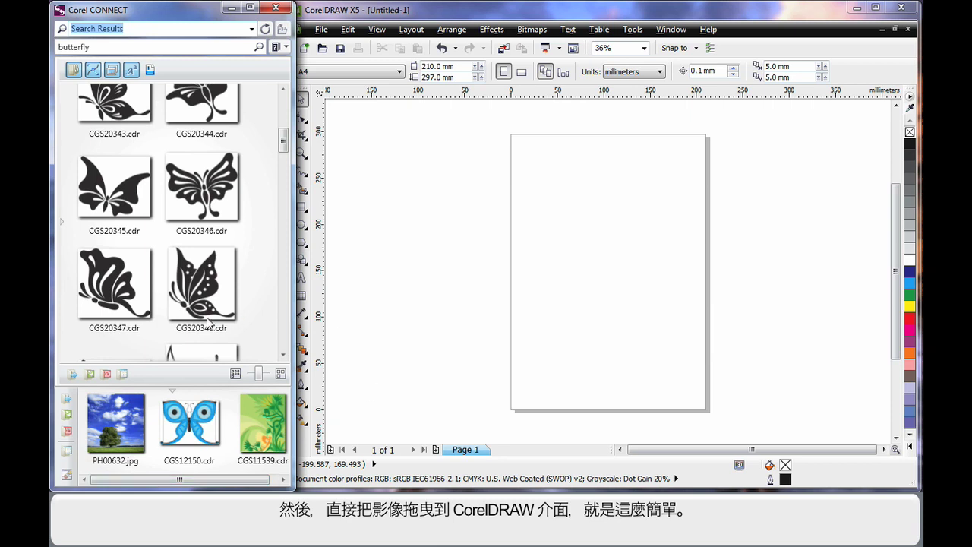
- Place the blue butterfly CGS12150.cdr from the tray on the A4 page and widen the CorelDRAW window
left_click_drag(183, 427, 585, 250)
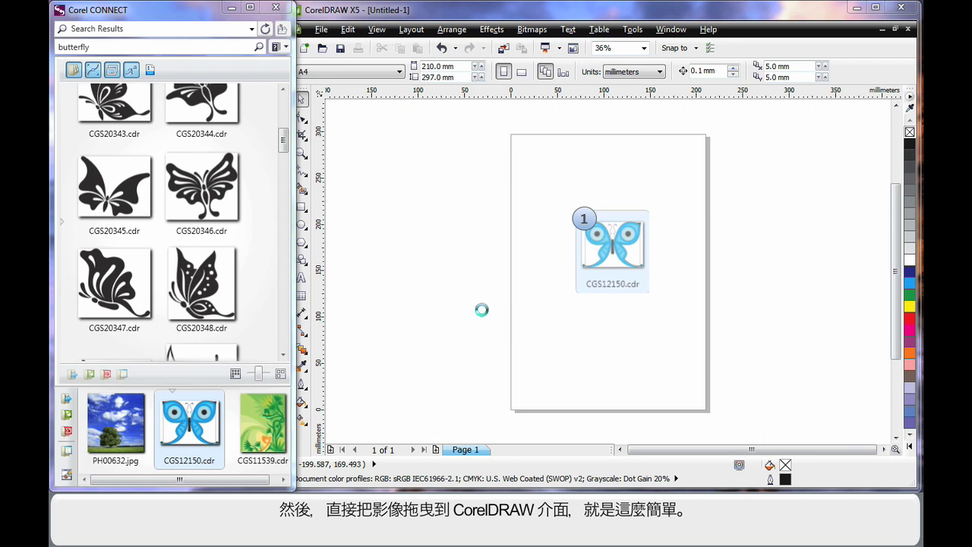
left_click(419, 295)
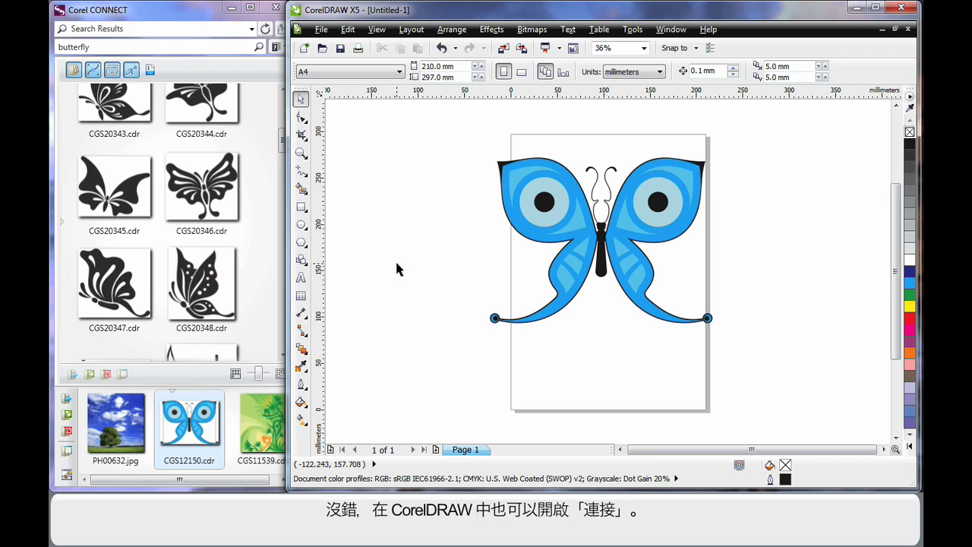
left_click_drag(285, 261, 143, 261)
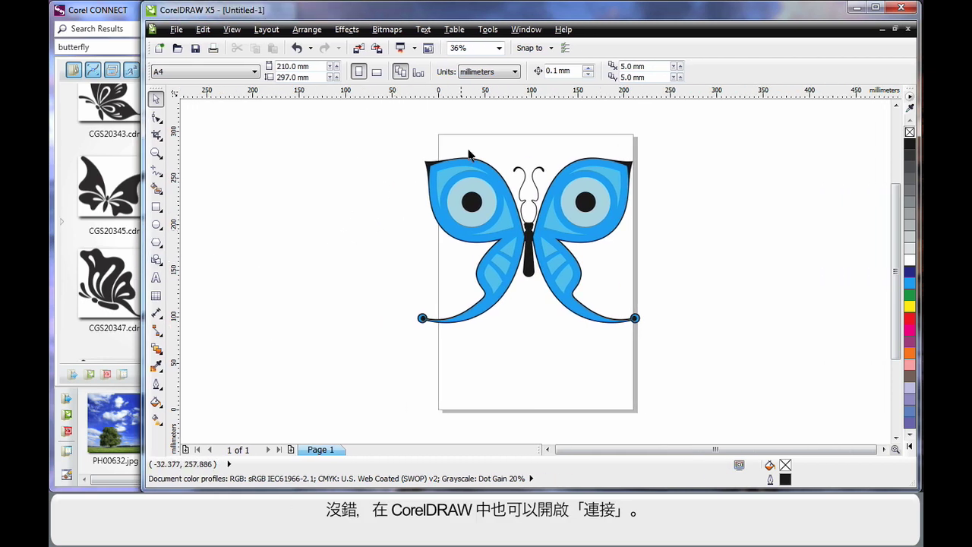
- Show the Connect docker and dock the tray, holding the photo, butterfly and floral clipart, left of the page
left_click(530, 30)
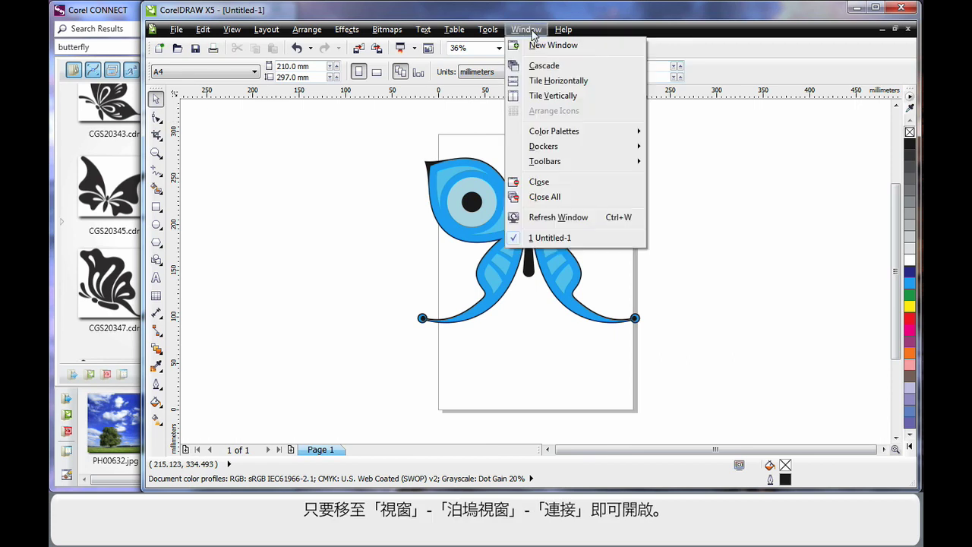
mouse_move(544, 146)
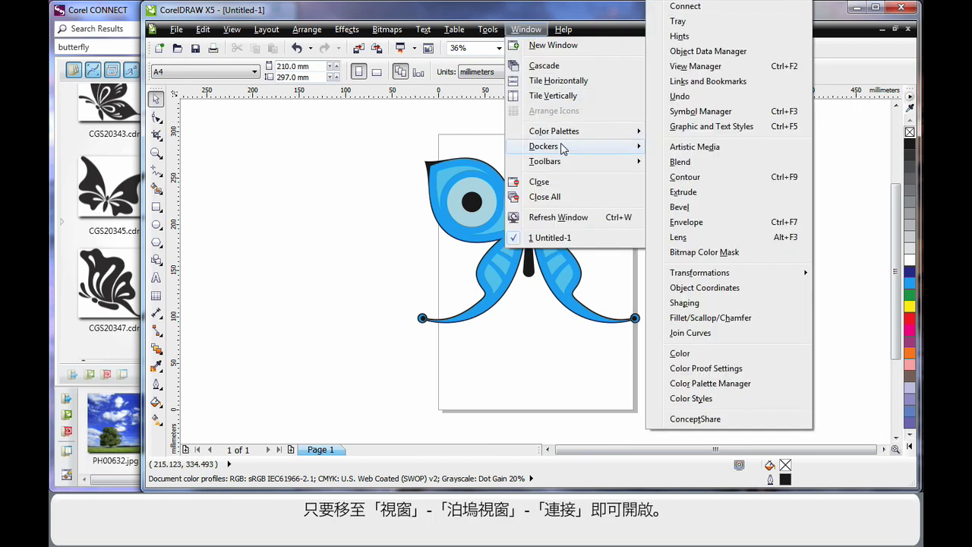
left_click(688, 7)
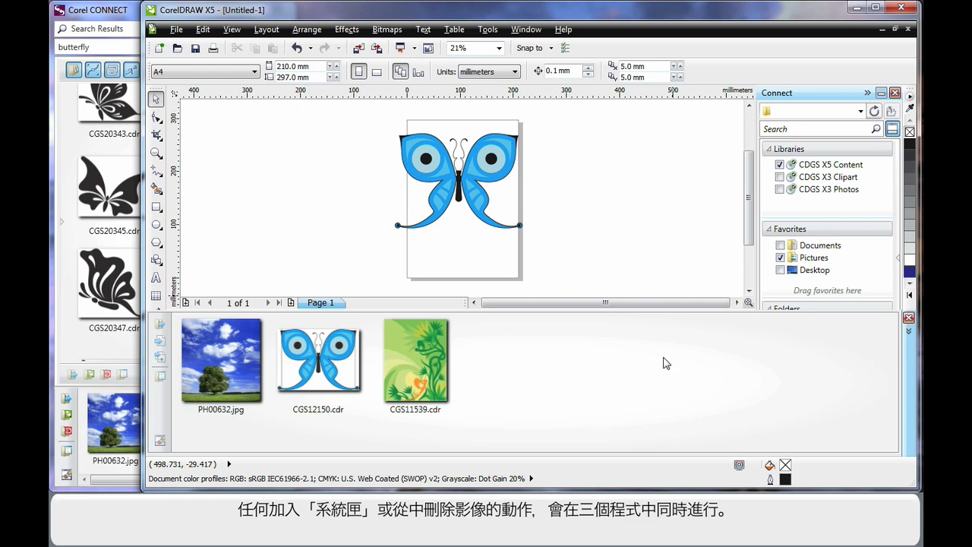
left_click_drag(896, 378, 173, 274)
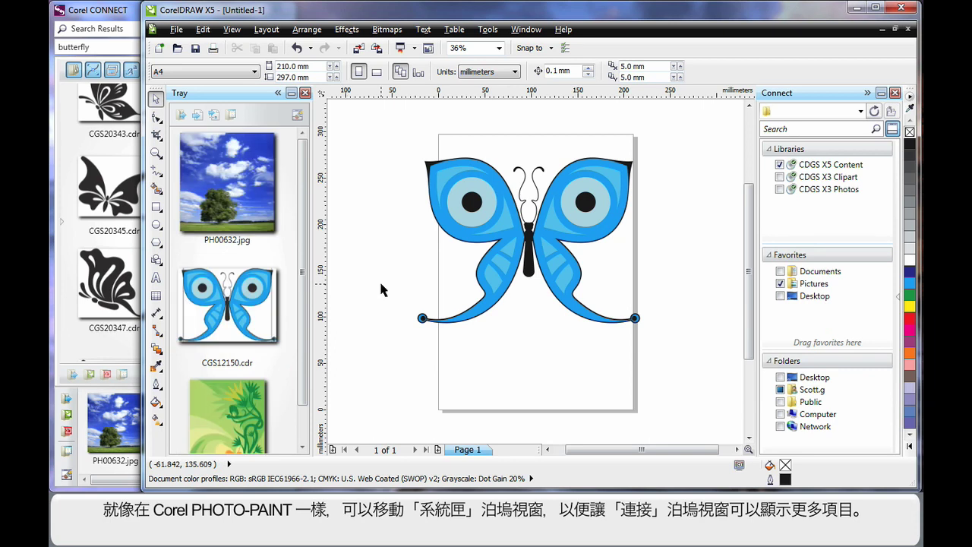